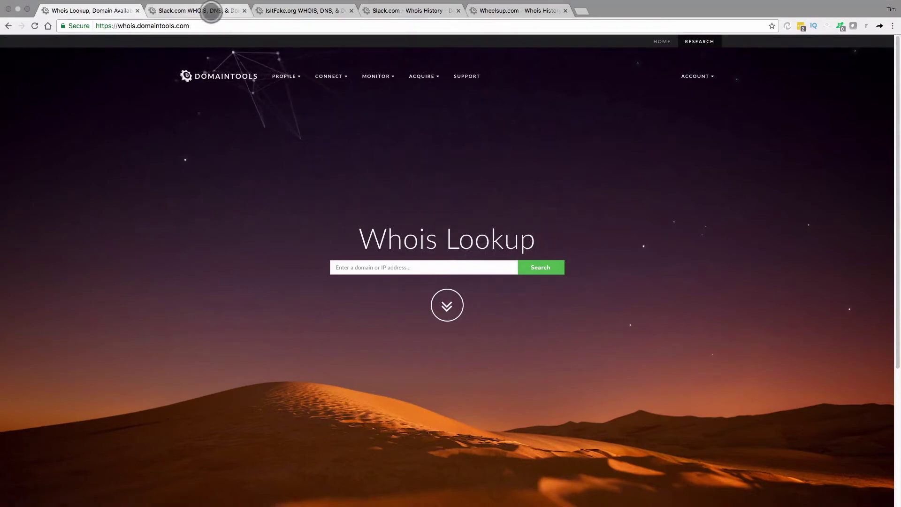
Go through the Slack.com and IsItFake.org whois records to the Slack.com whois history record
{"action": "left_click", "coordinate": [210, 10]}
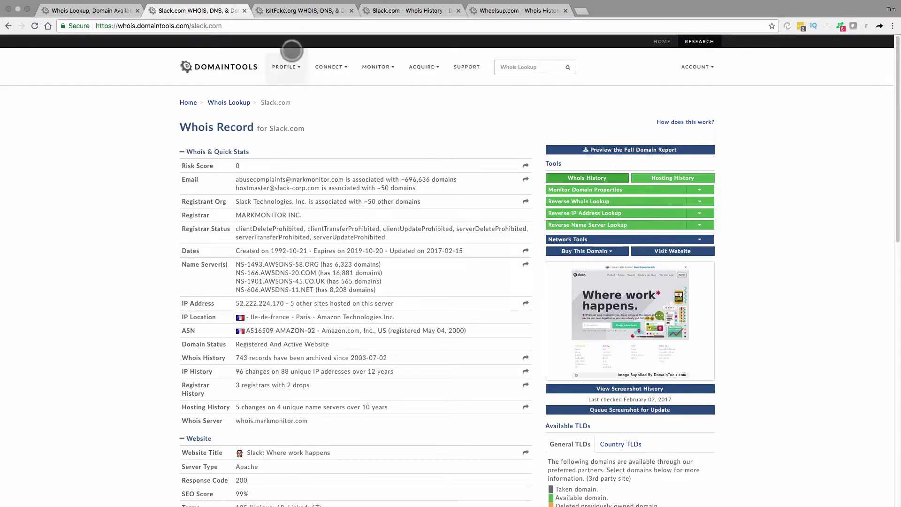
{"action": "left_click", "coordinate": [299, 10]}
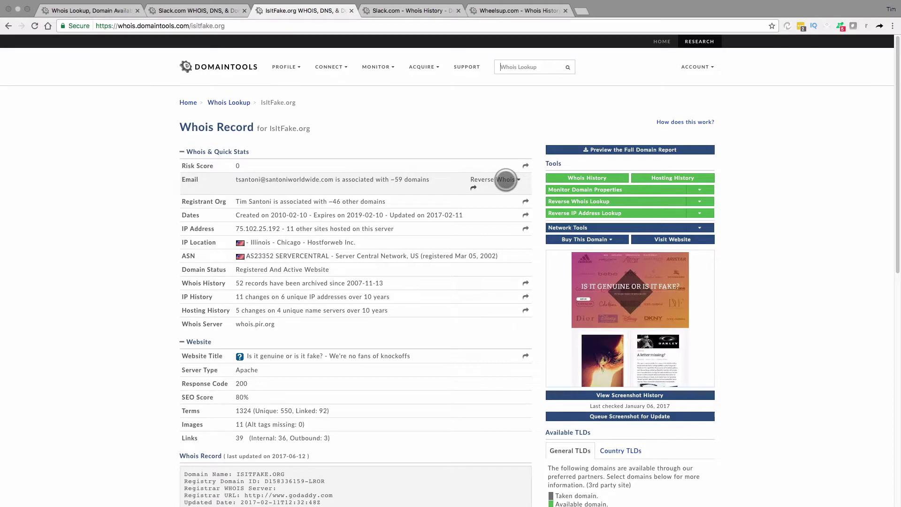
{"action": "left_click", "coordinate": [394, 10]}
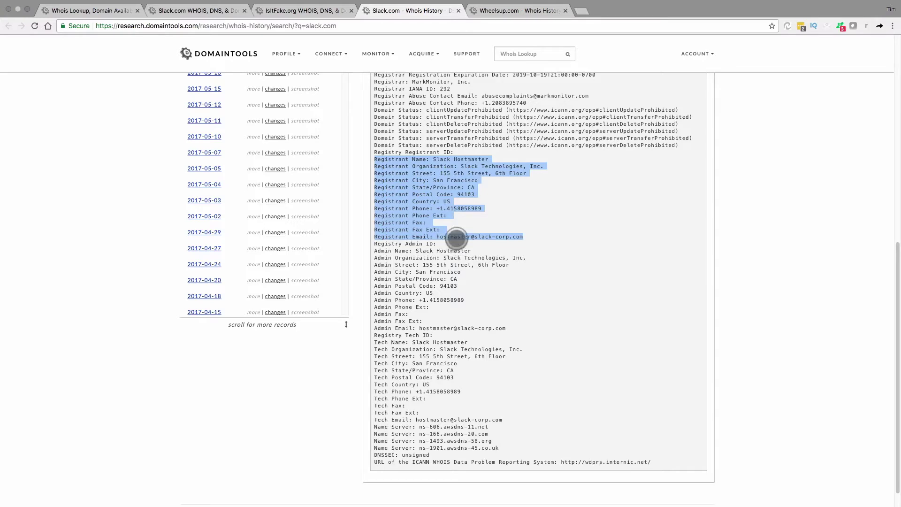
Open Wheelsup.com's 2001-04-12 whois record and highlight its administrative contact details
{"action": "left_click", "coordinate": [517, 11]}
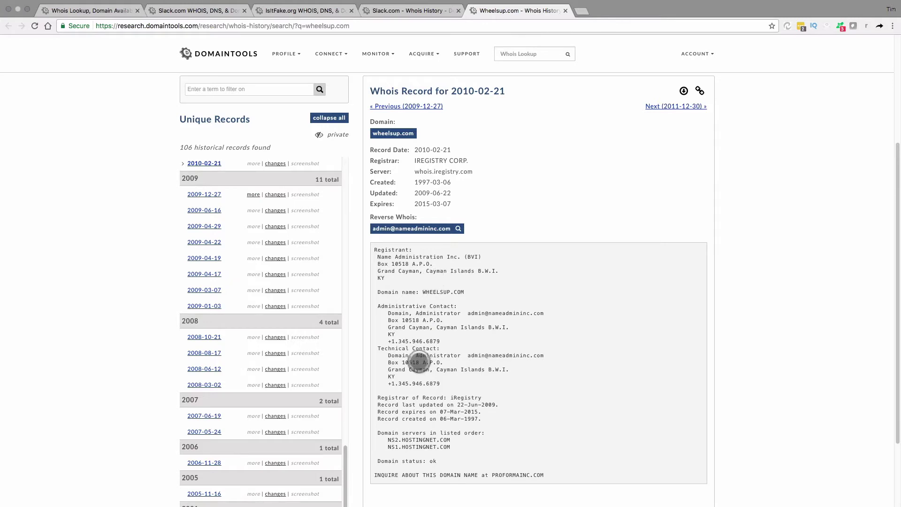
{"action": "scroll", "coordinate": [446, 299], "scroll_direction": "up", "scroll_amount": 5}
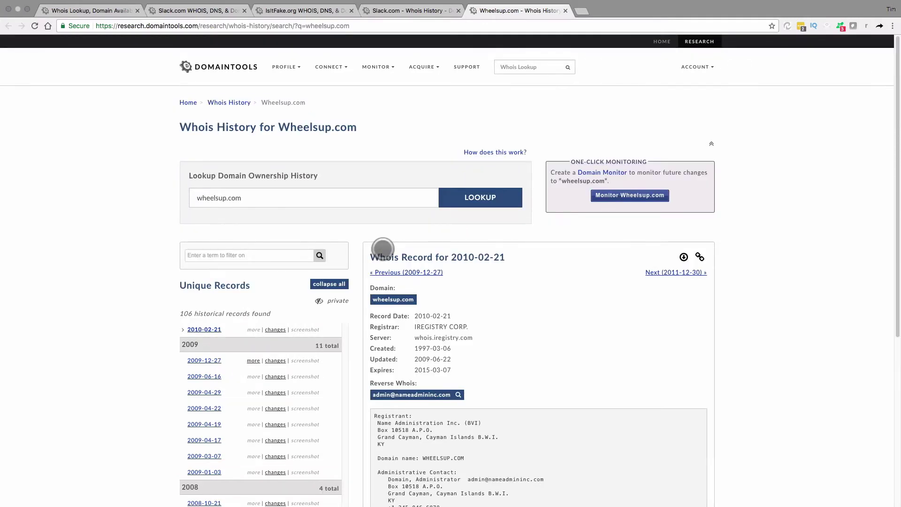
{"action": "scroll", "coordinate": [435, 382], "scroll_direction": "down", "scroll_amount": 2}
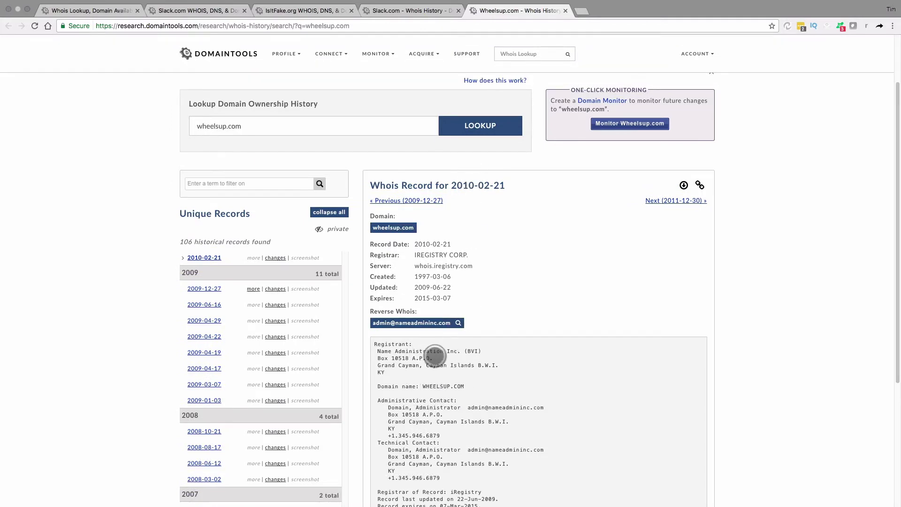
{"action": "scroll", "coordinate": [435, 359], "scroll_direction": "down", "scroll_amount": 2}
{"action": "scroll", "coordinate": [308, 392], "scroll_direction": "down", "scroll_amount": 3}
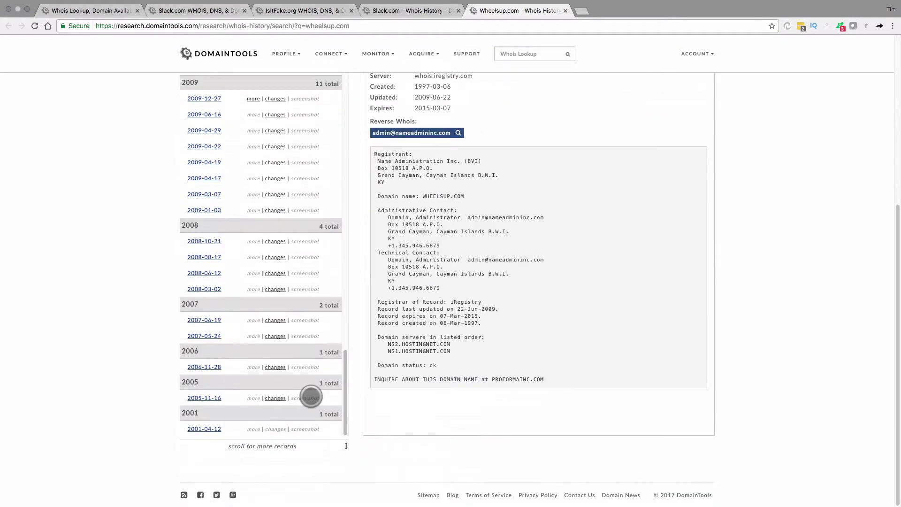
{"action": "left_click", "coordinate": [214, 429]}
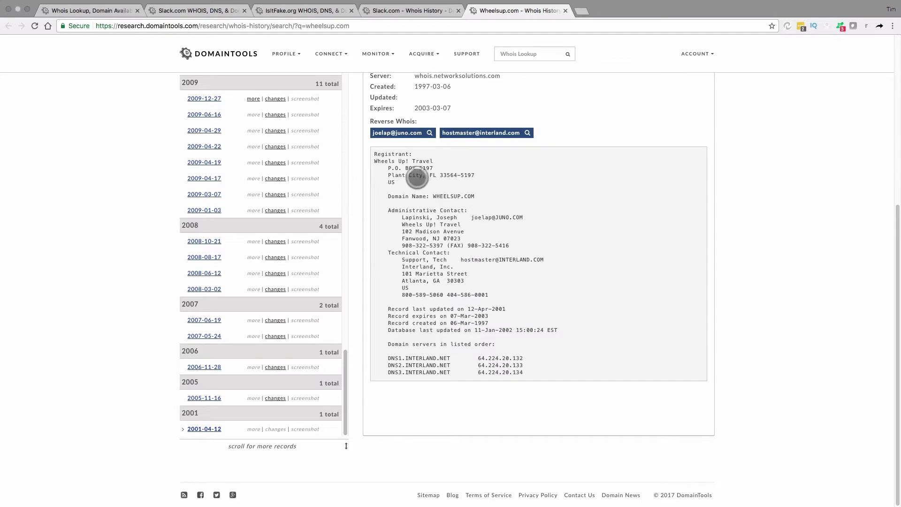
{"action": "left_click_drag", "start_coordinate": [401, 217], "coordinate": [522, 262]}
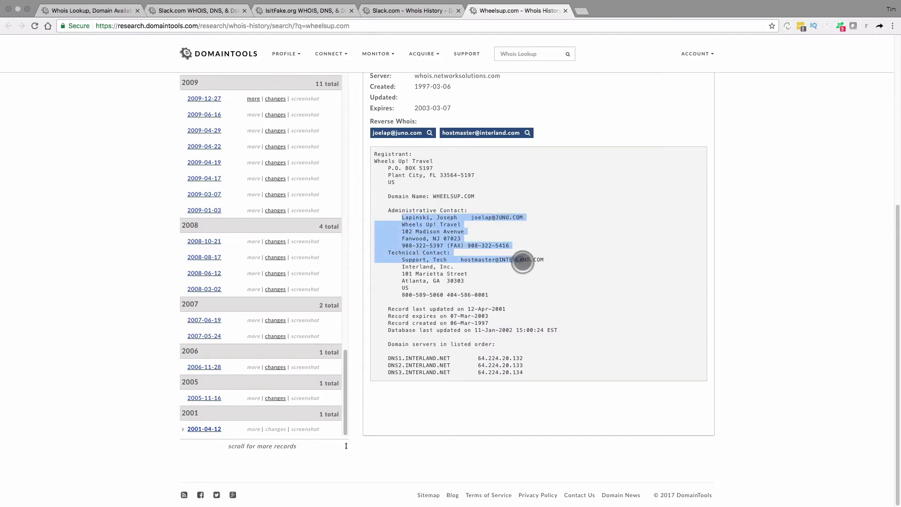
{"action": "left_click", "coordinate": [523, 277]}
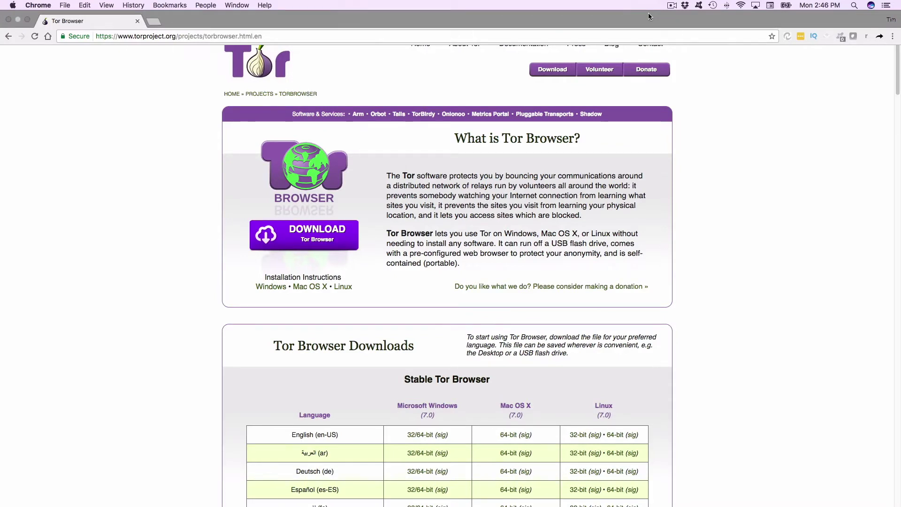
Scroll the Tor Browser page to the stable downloads table and back up
{"action": "scroll", "coordinate": [691, 136], "scroll_direction": "down", "scroll_amount": 3}
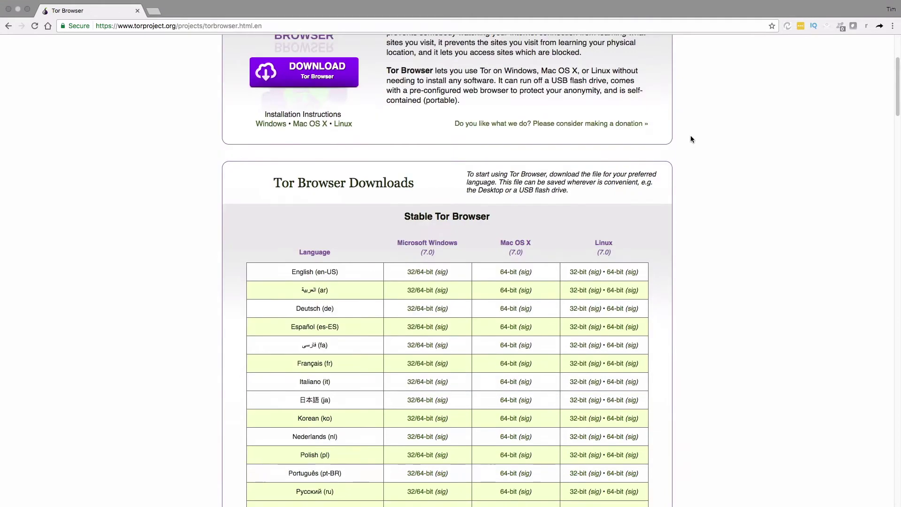
{"action": "scroll", "coordinate": [691, 136], "scroll_direction": "up", "scroll_amount": 3}
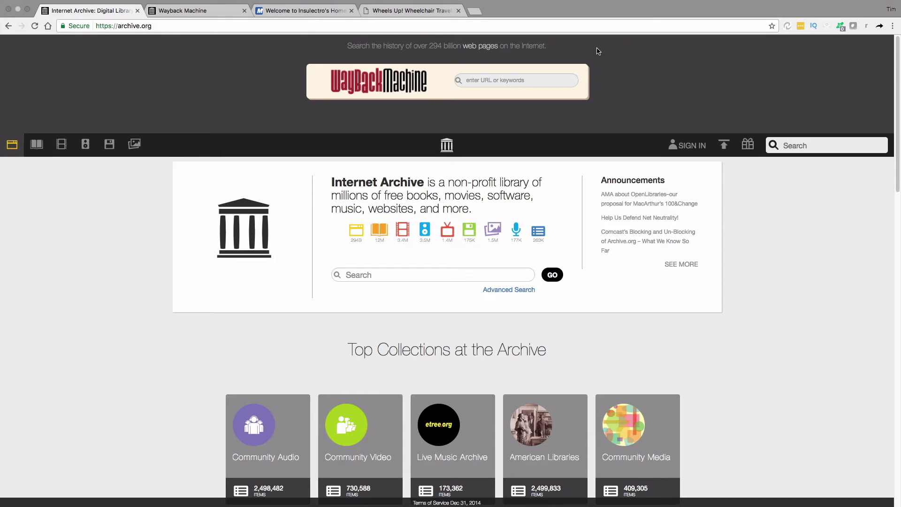
Open the June 9, 2017 capture, then the archived Insulectro product description page
{"action": "left_click", "coordinate": [206, 11]}
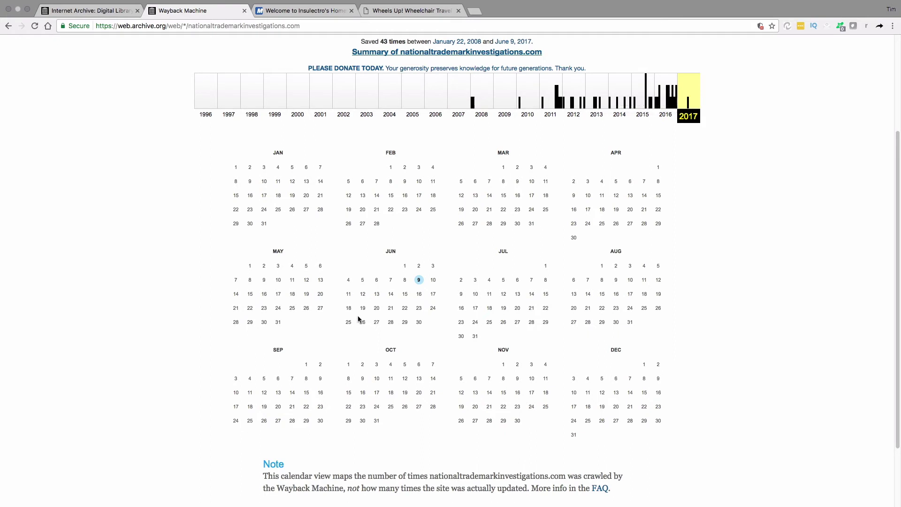
{"action": "left_click", "coordinate": [417, 283]}
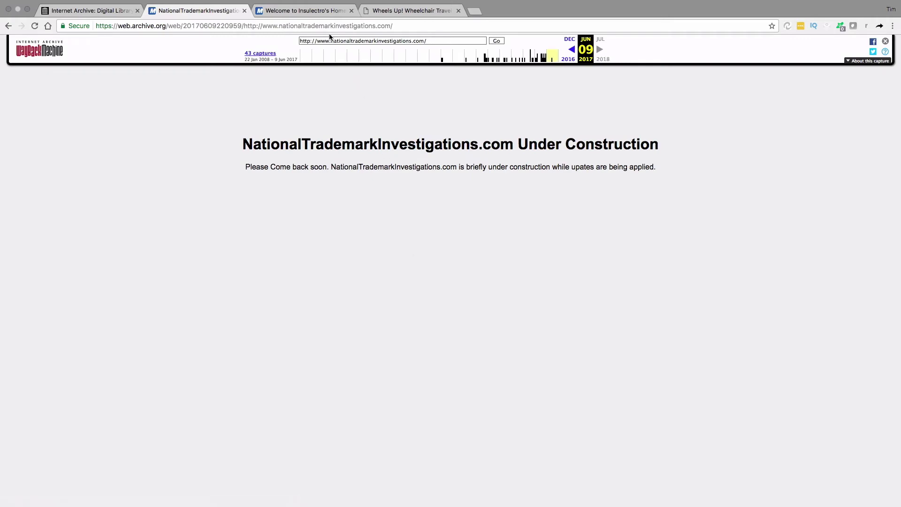
{"action": "left_click", "coordinate": [306, 10]}
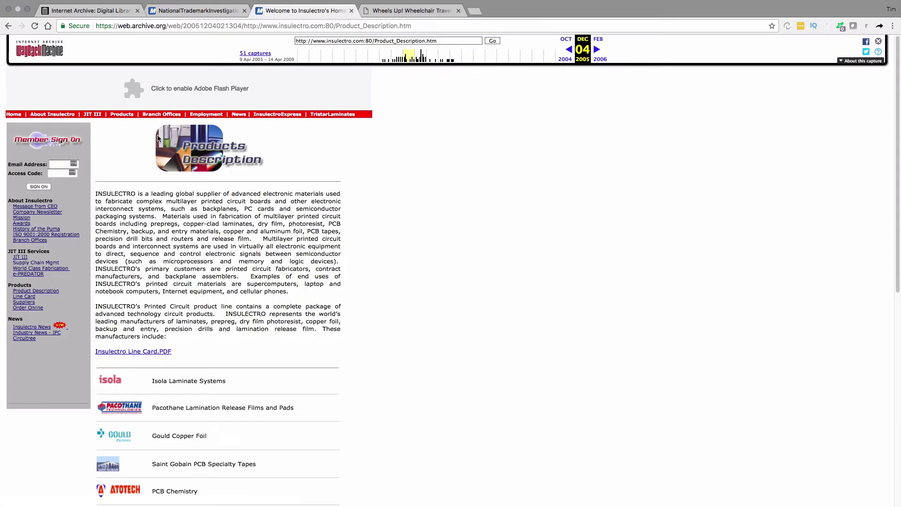
{"action": "left_click", "coordinate": [43, 293]}
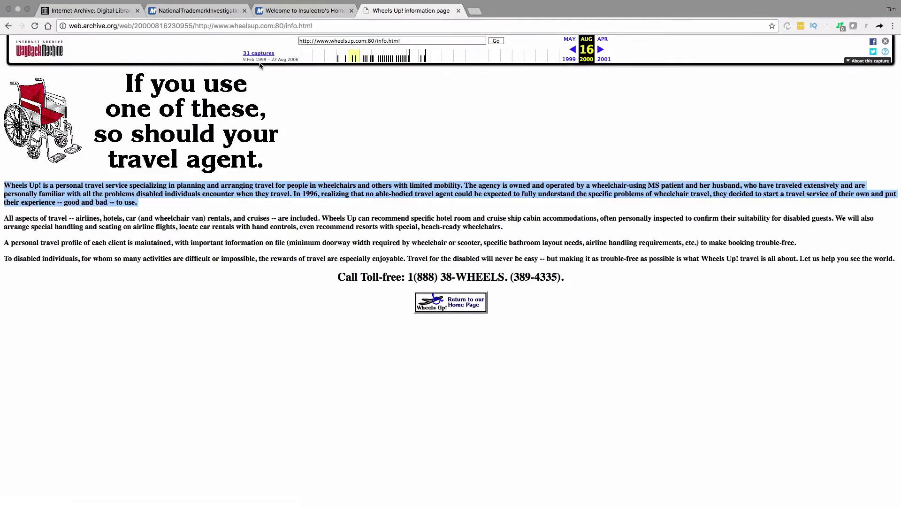
Select the Wheels Up! toll-free number line, then go back to the archived home page
{"action": "left_click", "coordinate": [219, 347]}
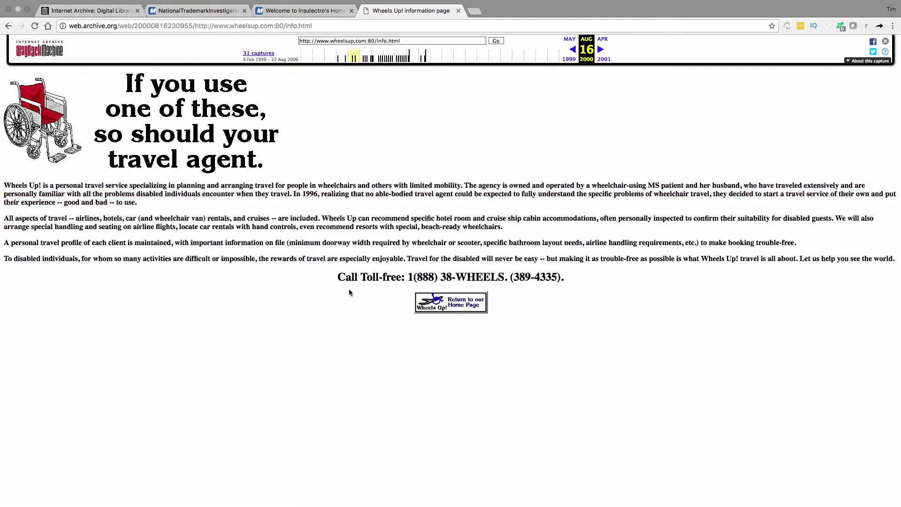
{"action": "double_click", "coordinate": [425, 278]}
{"action": "triple_click", "coordinate": [426, 278]}
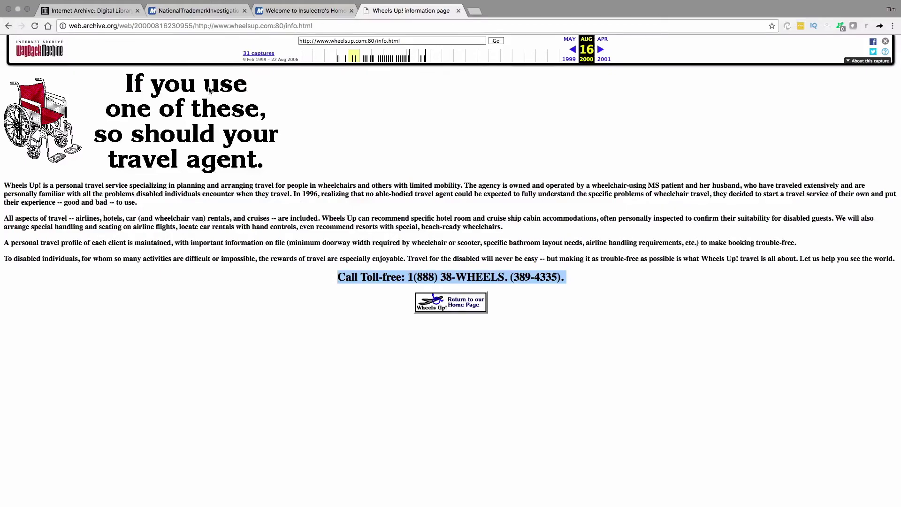
{"action": "left_click", "coordinate": [9, 26]}
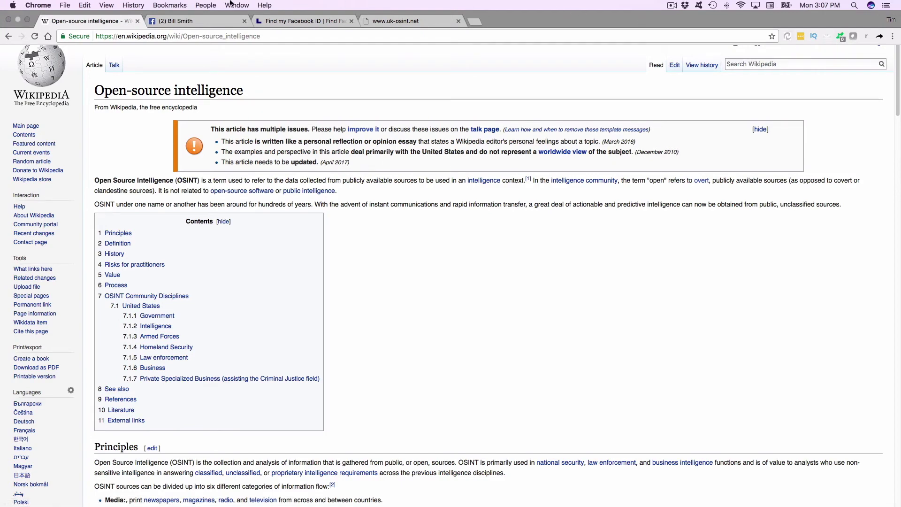
Show the target's Facebook profile and select its full URL in the address bar
{"action": "left_click", "coordinate": [191, 22]}
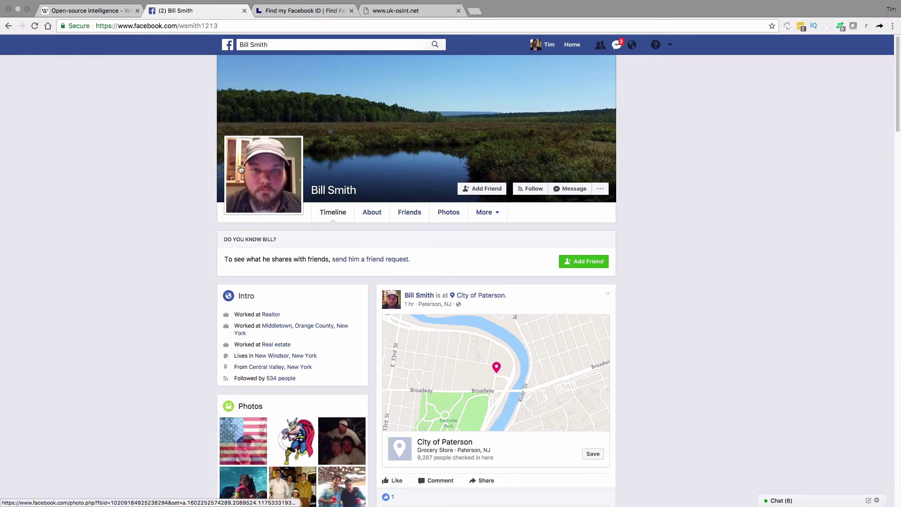
{"action": "double_click", "coordinate": [169, 26]}
{"action": "left_click", "coordinate": [169, 27]}
{"action": "key", "text": "super+c"}
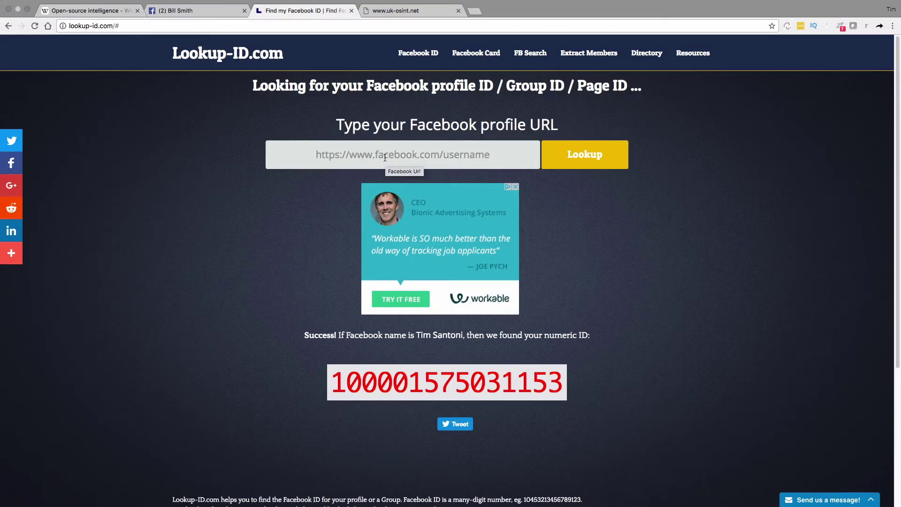
Paste the profile URL into Lookup-ID.com and look up its numeric ID
{"action": "left_click", "coordinate": [385, 158]}
{"action": "left_click", "coordinate": [385, 158]}
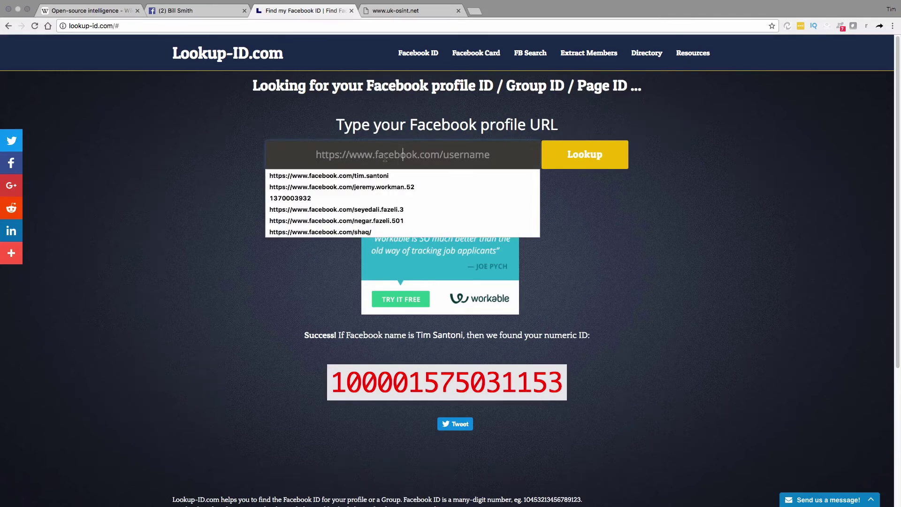
{"action": "key", "text": "super+v"}
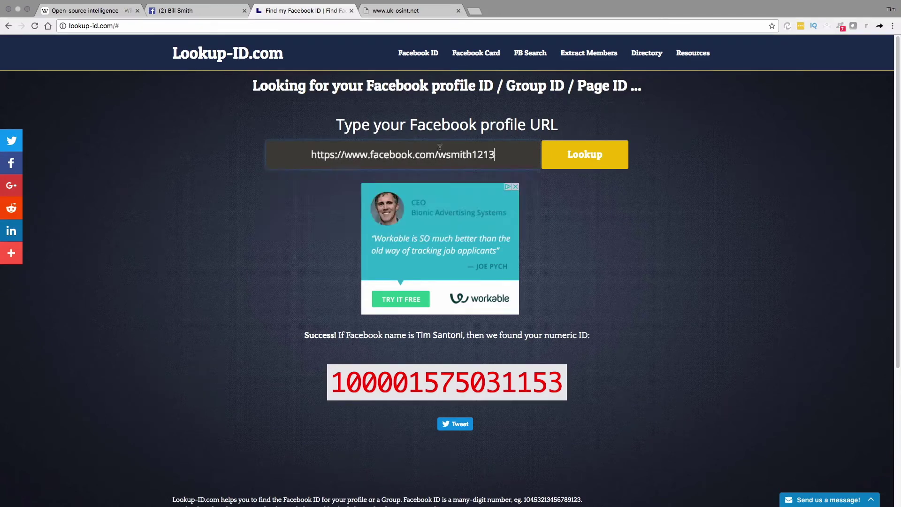
{"action": "left_click", "coordinate": [574, 163]}
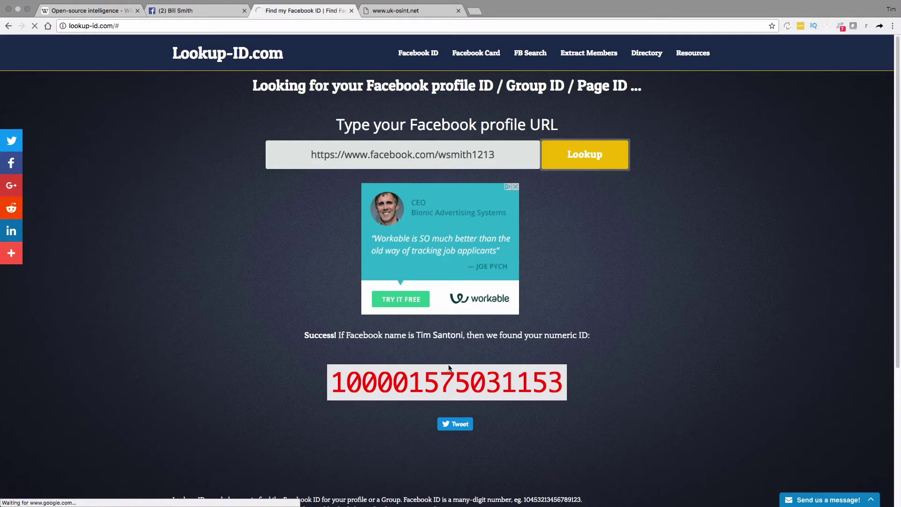
Select and copy the returned numeric Facebook ID
{"action": "scroll", "coordinate": [443, 374], "scroll_direction": "down", "scroll_amount": 3}
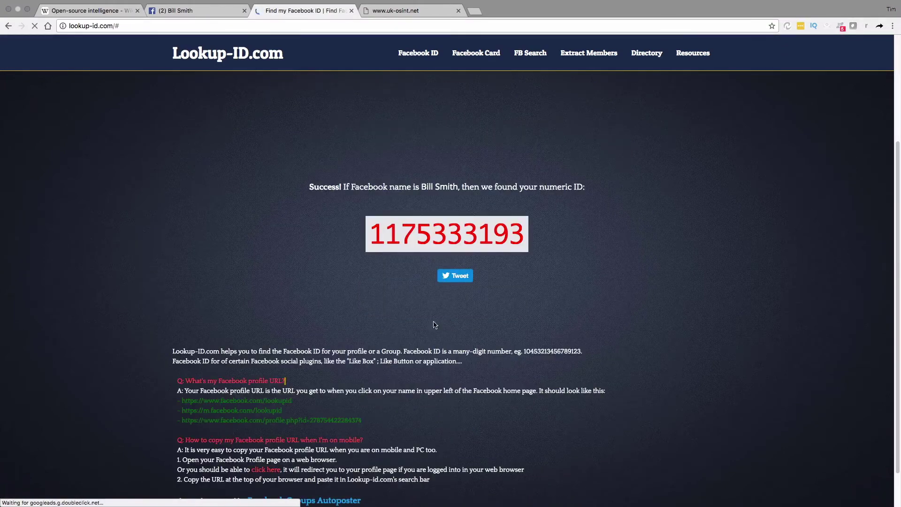
{"action": "double_click", "coordinate": [436, 232]}
{"action": "key", "text": "super+c"}
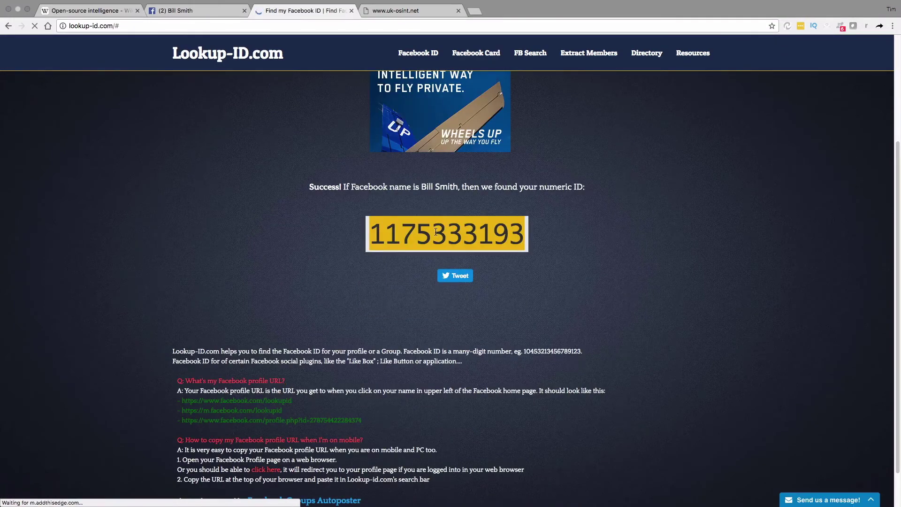
{"action": "left_click", "coordinate": [401, 11]}
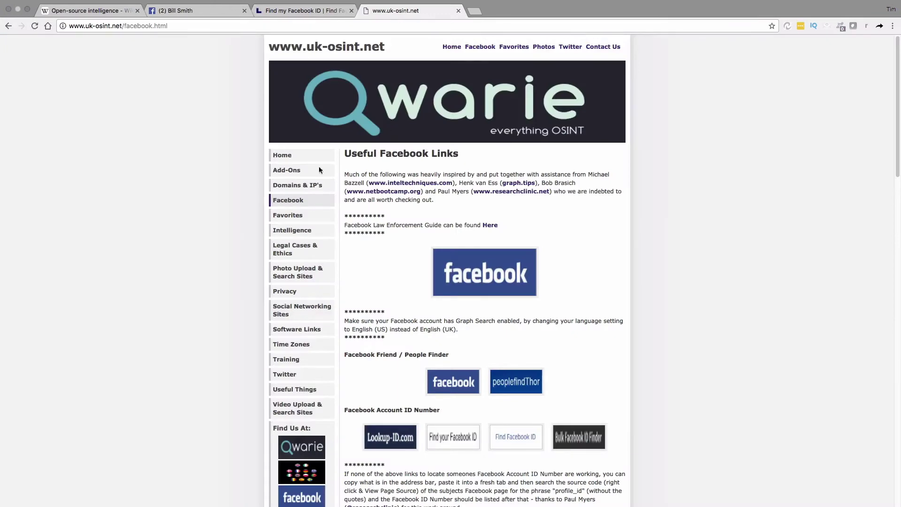
Paste the numeric ID into the Individual Accounts 'Photos of' box and run the search
{"action": "left_click", "coordinate": [296, 203]}
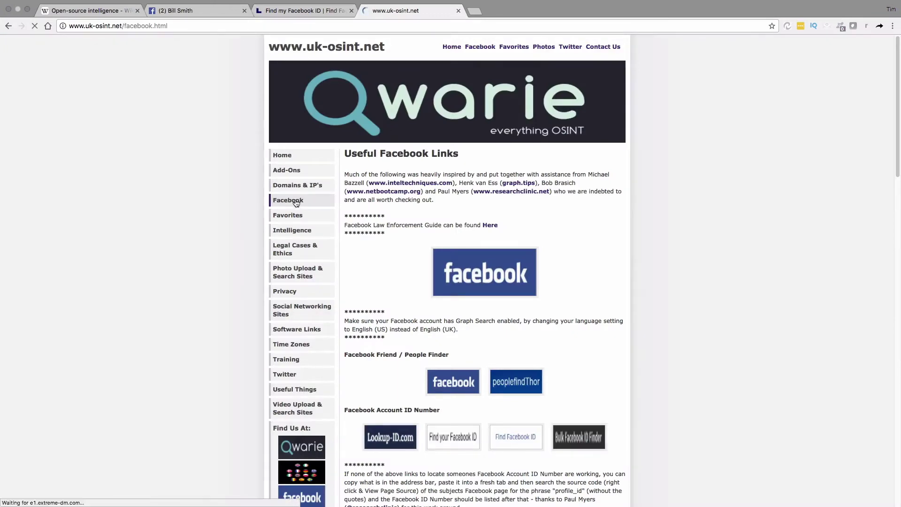
{"action": "scroll", "coordinate": [343, 233], "scroll_direction": "down", "scroll_amount": 3}
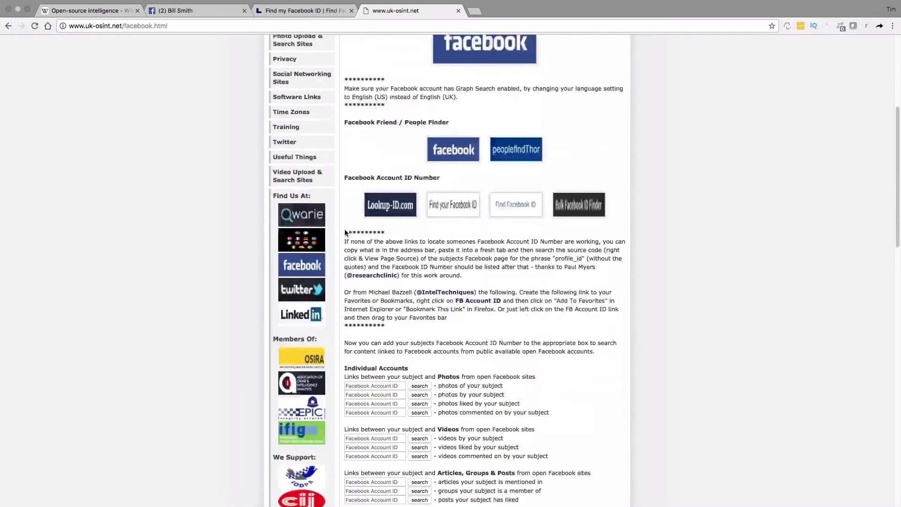
{"action": "scroll", "coordinate": [345, 232], "scroll_direction": "down", "scroll_amount": 3}
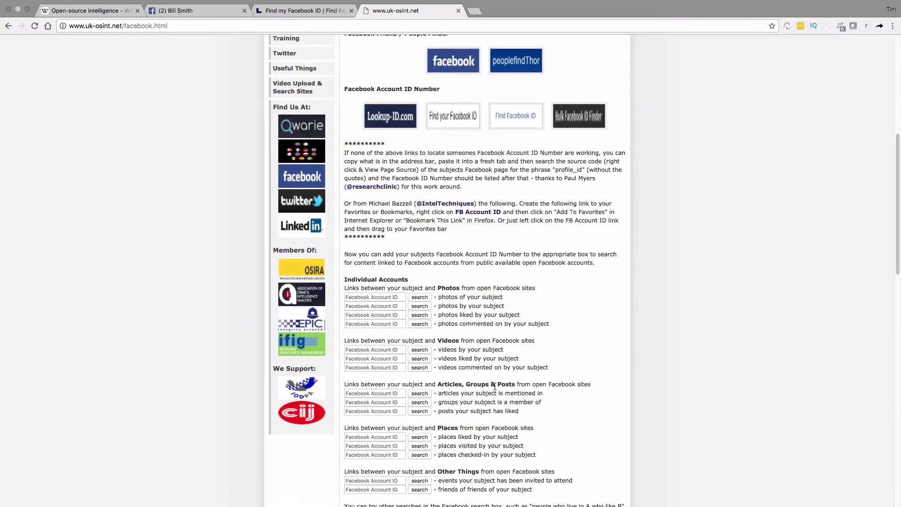
{"action": "scroll", "coordinate": [492, 384], "scroll_direction": "down", "scroll_amount": 2}
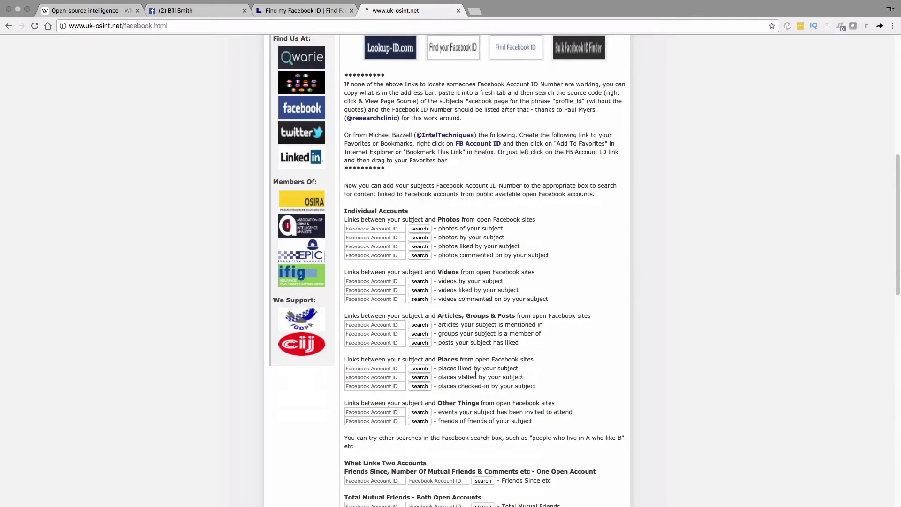
{"action": "left_click", "coordinate": [390, 232]}
{"action": "key", "text": "super+v"}
{"action": "left_click", "coordinate": [427, 230]}
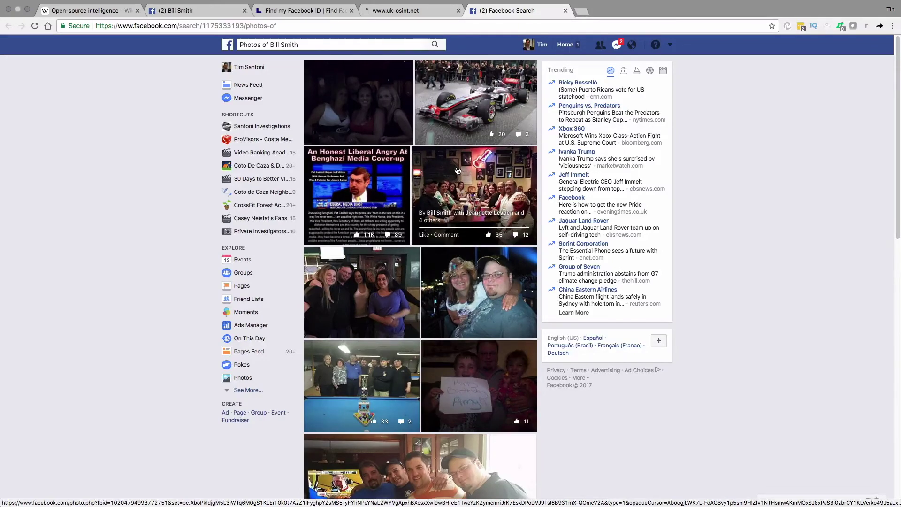
Scroll through the Facebook 'Photos of' results grid, then return to the profile
{"action": "scroll", "coordinate": [458, 170], "scroll_direction": "down", "scroll_amount": 15}
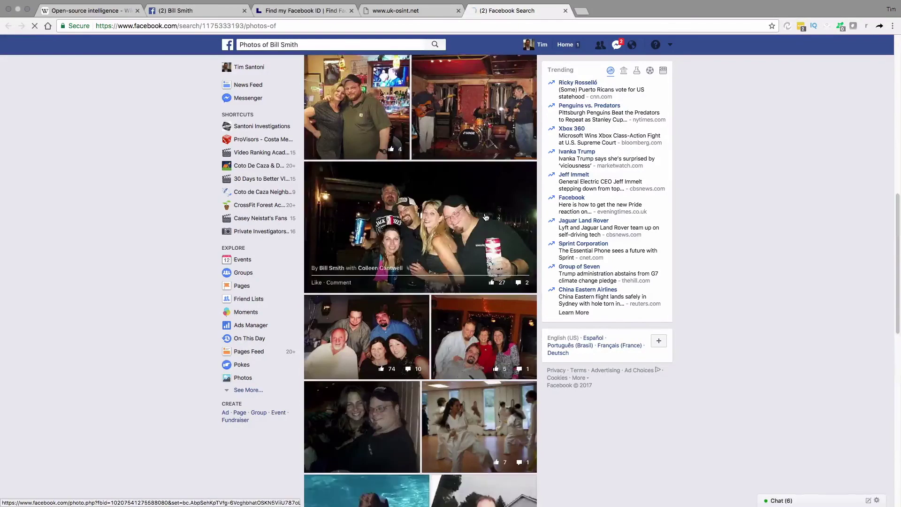
{"action": "scroll", "coordinate": [486, 217], "scroll_direction": "down", "scroll_amount": 7}
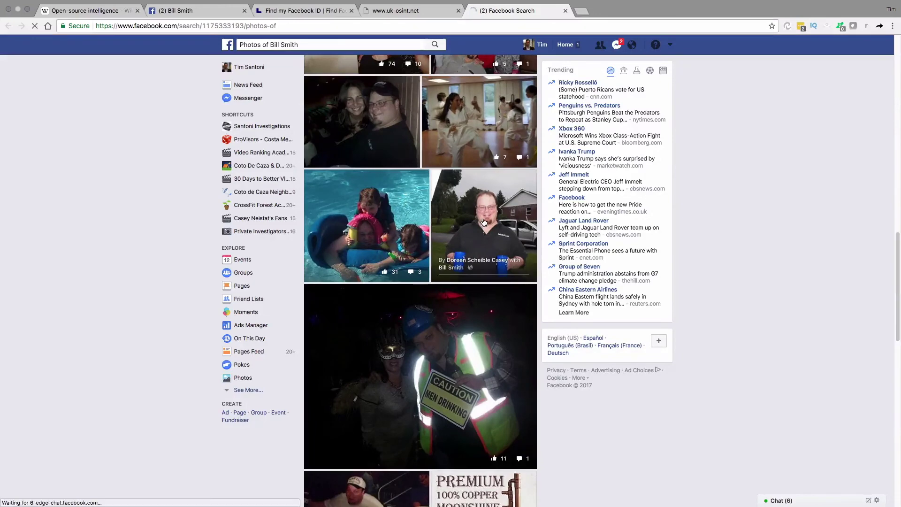
{"action": "scroll", "coordinate": [483, 222], "scroll_direction": "down", "scroll_amount": 1}
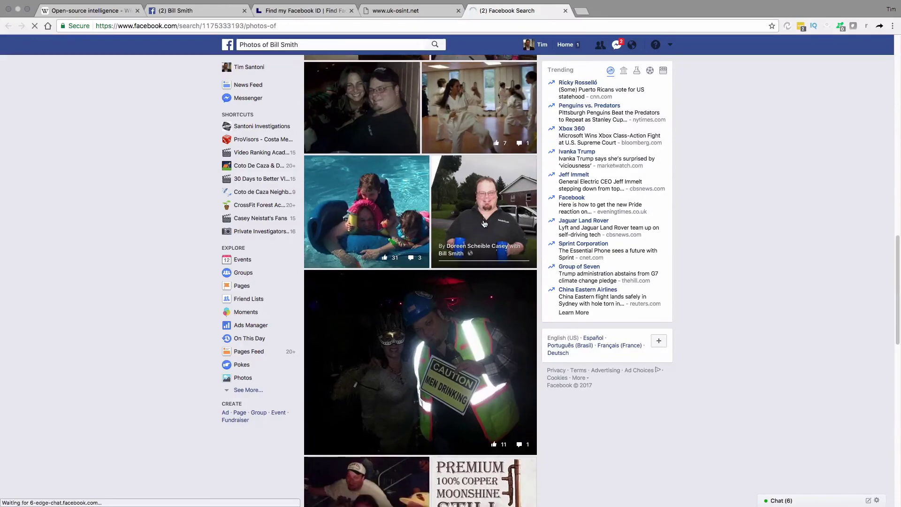
{"action": "left_click", "coordinate": [206, 17]}
Pass through the profile and Lookup-ID tabs back to uk-osint's ID-filled search boxes
{"action": "left_click", "coordinate": [165, 27]}
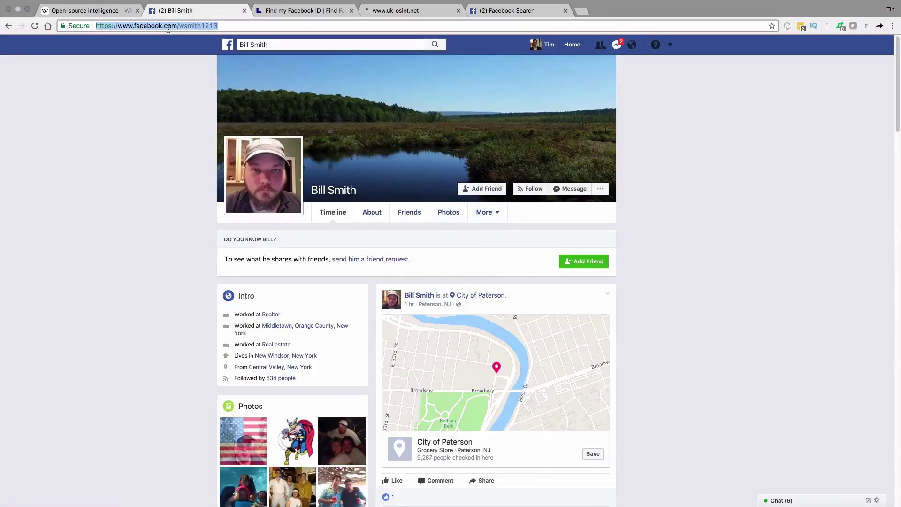
{"action": "left_click", "coordinate": [277, 10]}
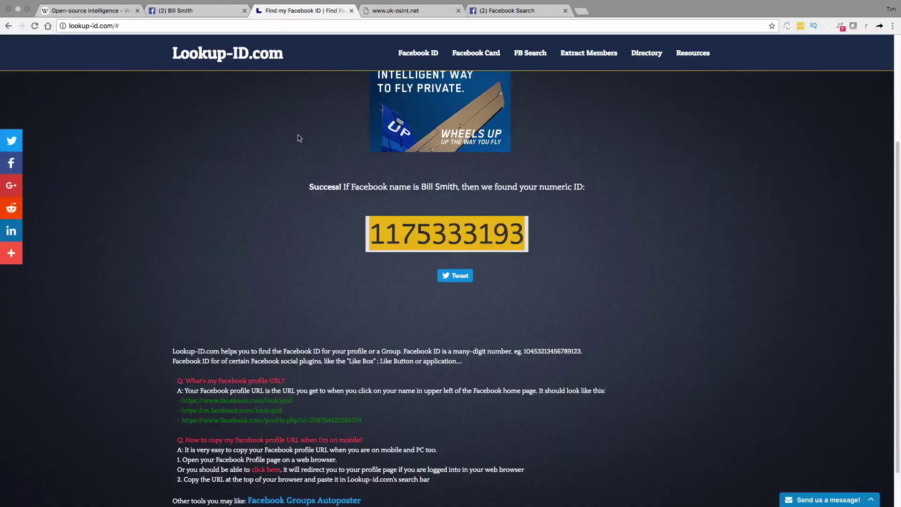
{"action": "left_click", "coordinate": [385, 14]}
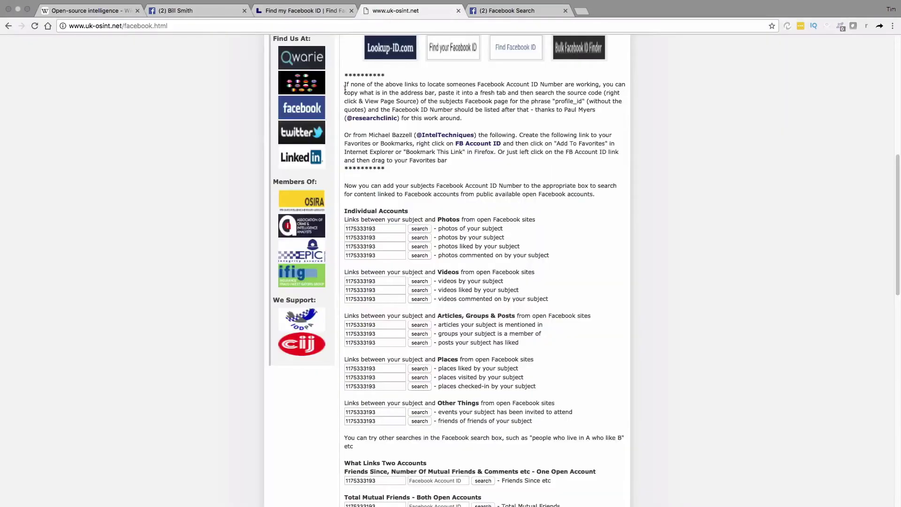
{"action": "scroll", "coordinate": [322, 184], "scroll_direction": "up", "scroll_amount": 7}
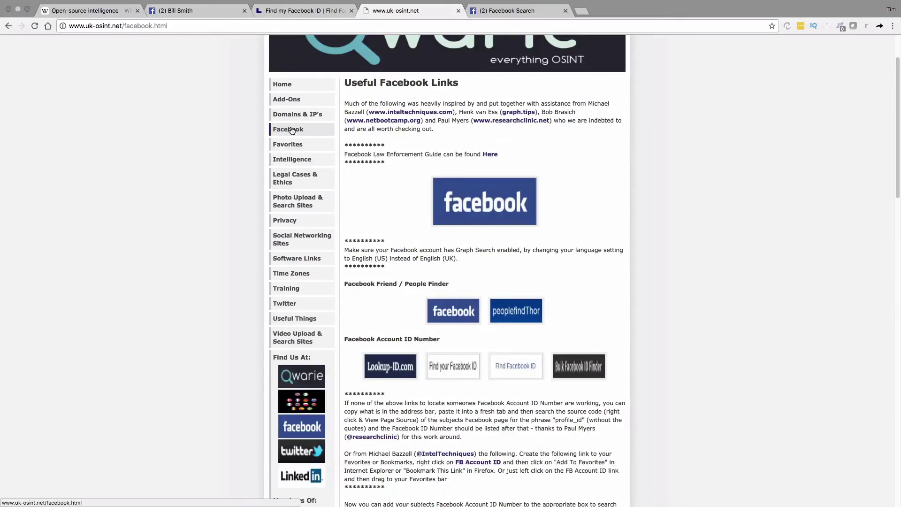
{"action": "scroll", "coordinate": [291, 130], "scroll_direction": "down", "scroll_amount": 7}
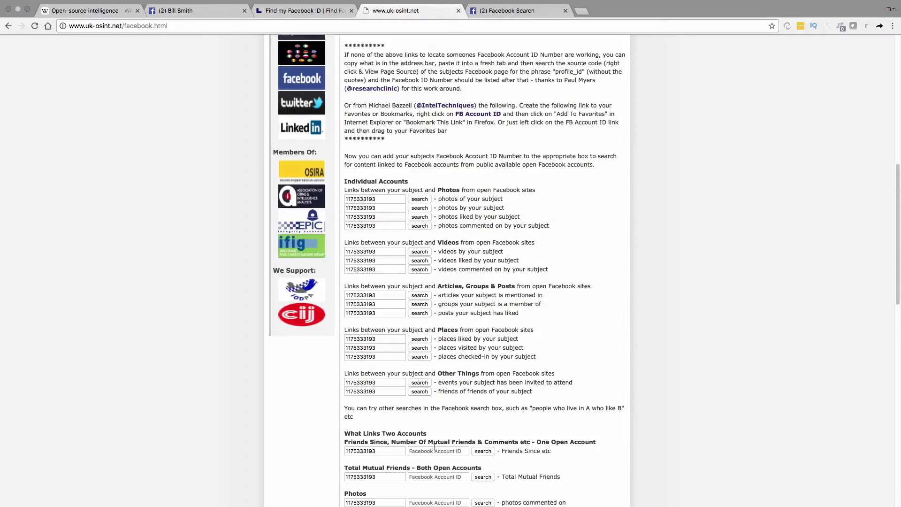
{"action": "scroll", "coordinate": [423, 448], "scroll_direction": "down", "scroll_amount": 2}
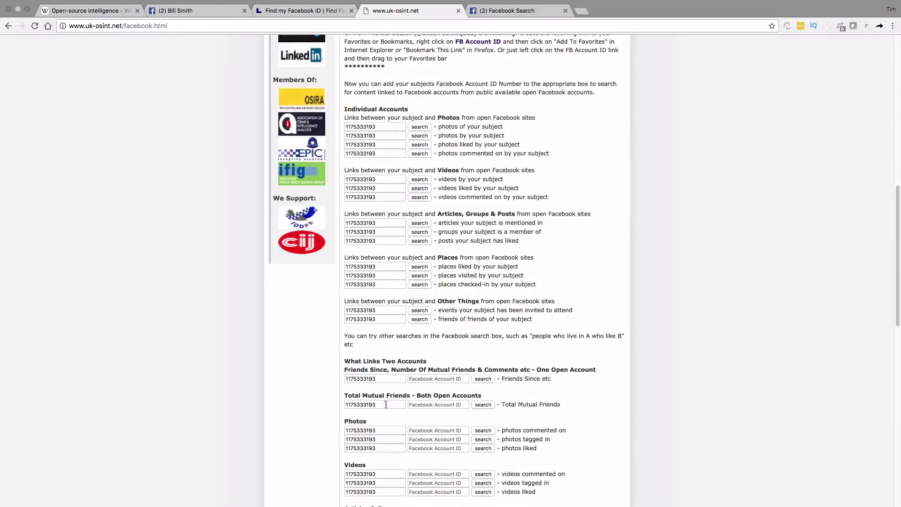